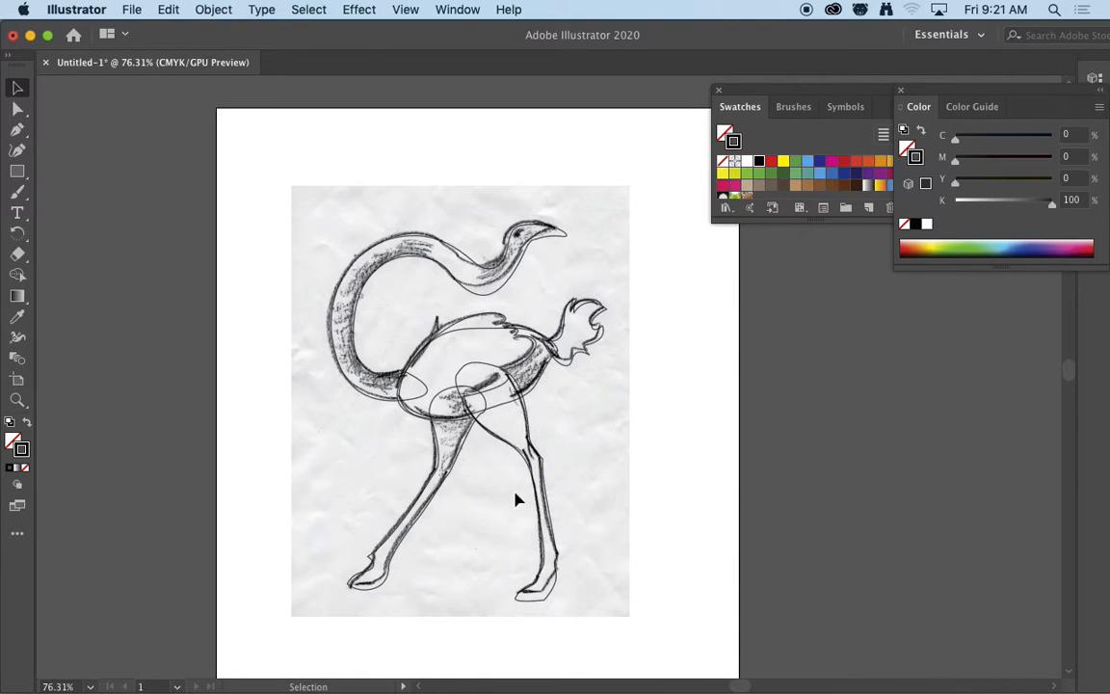
Unlock all objects and delete the scanned ostrich sketch, keeping only the traced outlines.
left_click(213, 9)
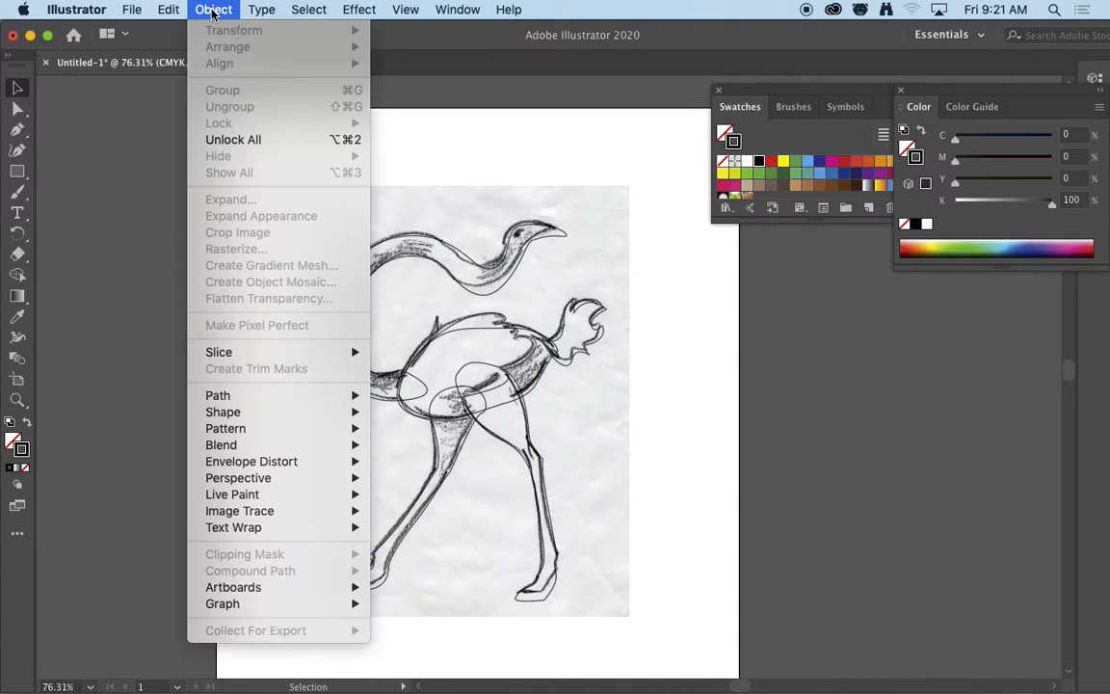
left_click(224, 140)
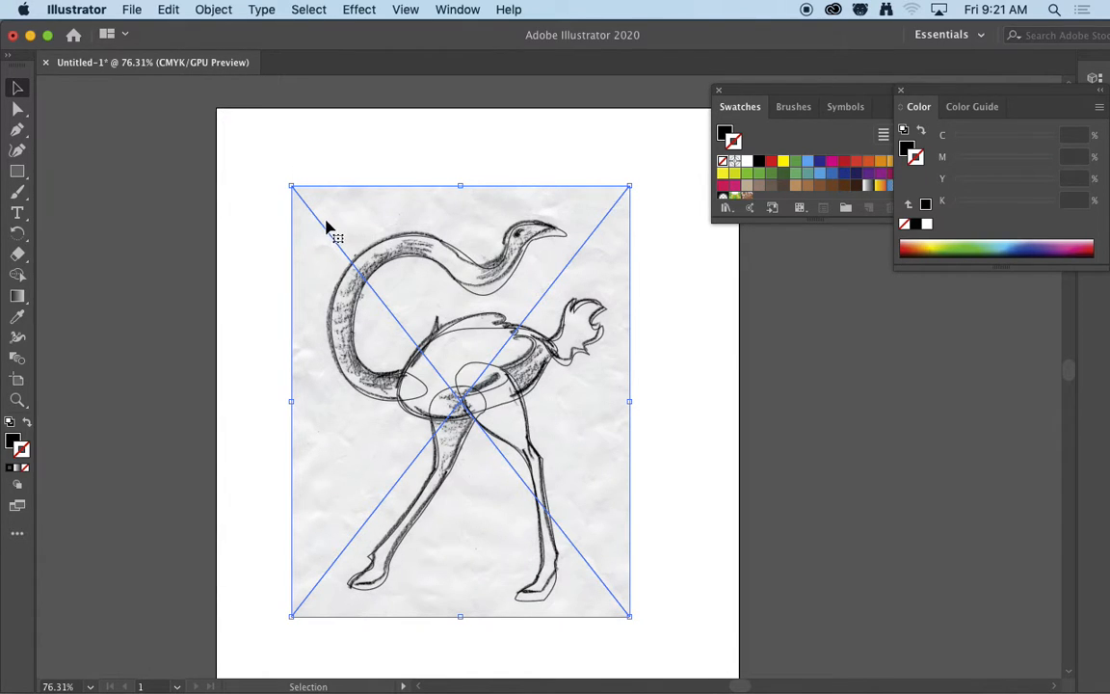
left_click(328, 146)
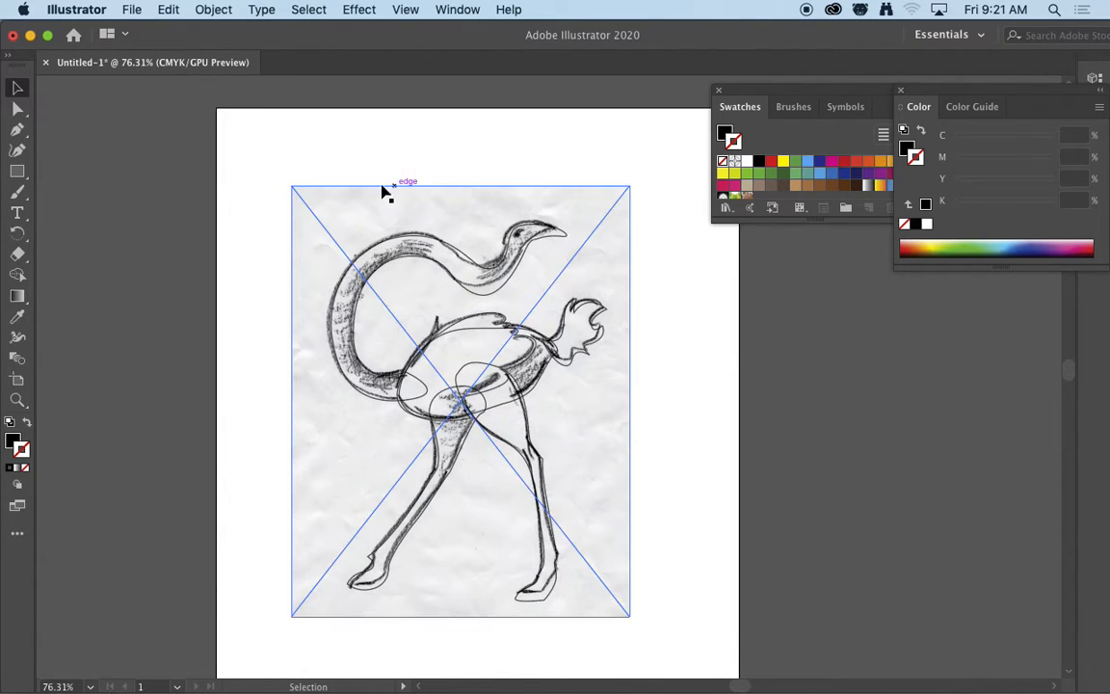
left_click(329, 208)
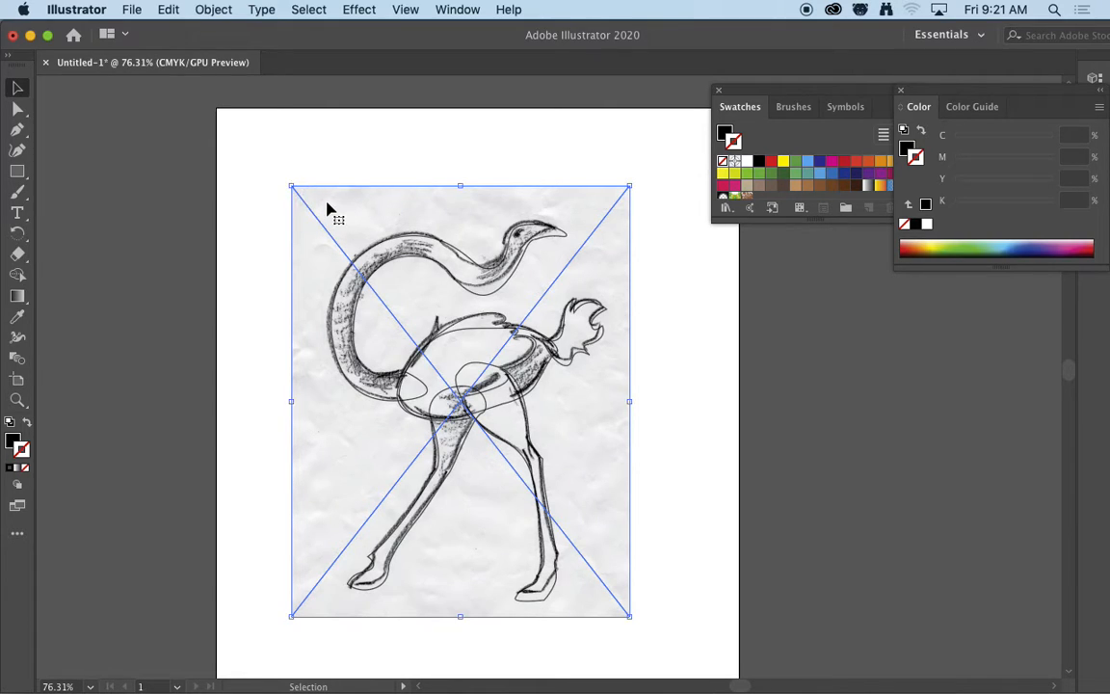
key("Delete")
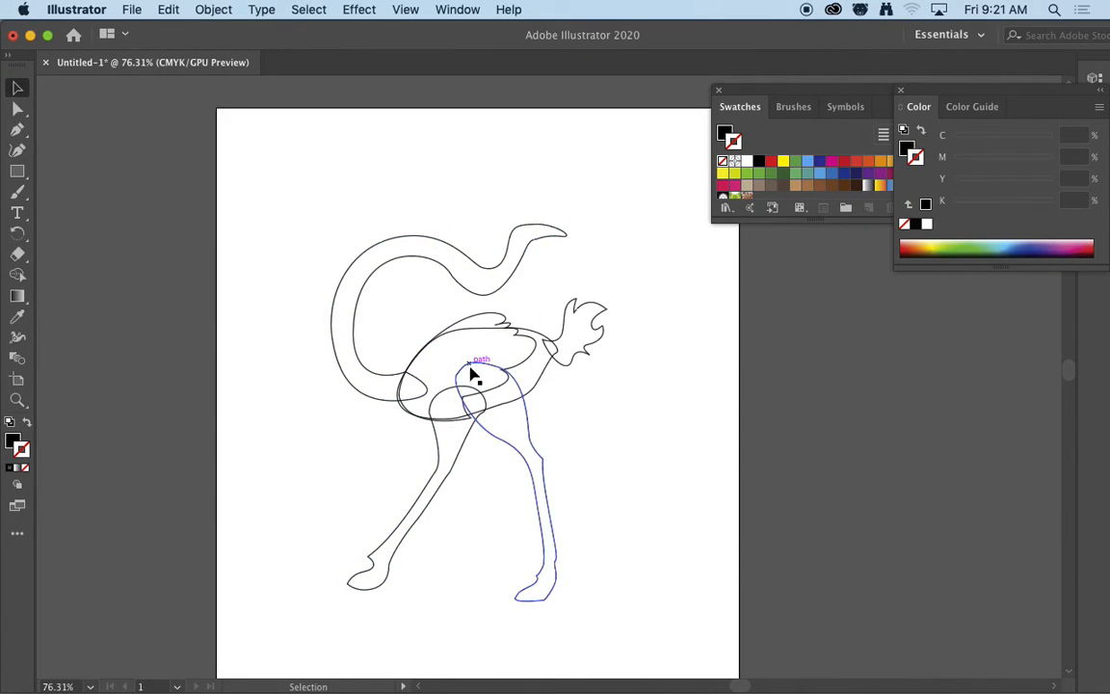
Fill the tail and the neck-and-head shape with the light brown swatch (C=25 M=40 Y=65 K=0).
left_click(544, 377)
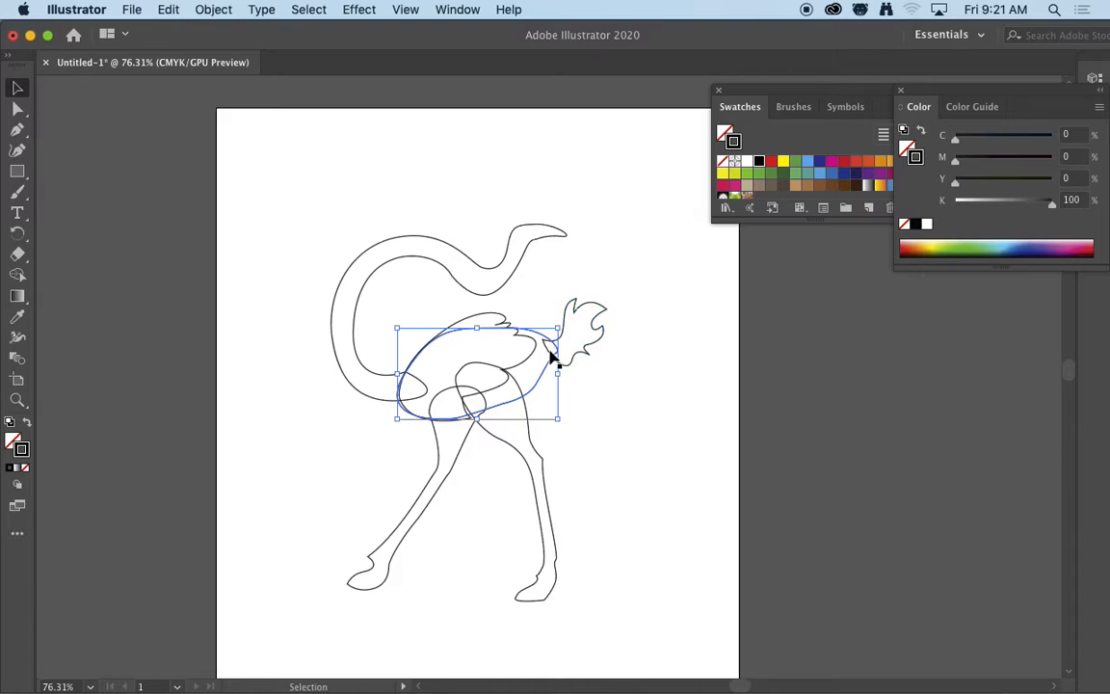
left_click(604, 356)
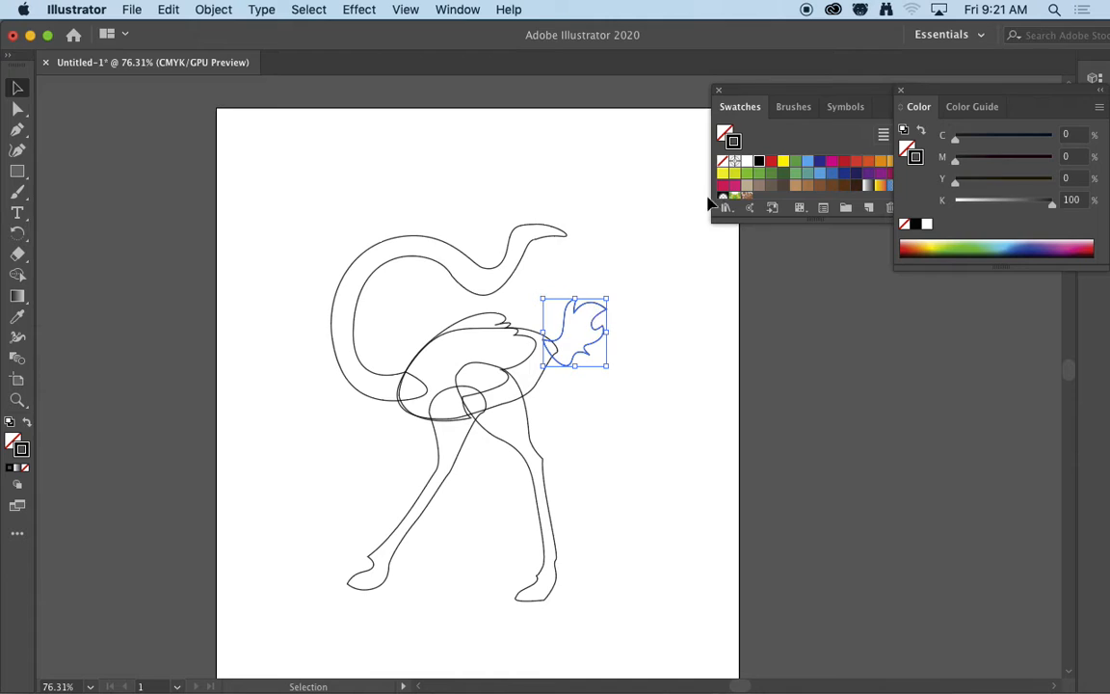
left_click(725, 135)
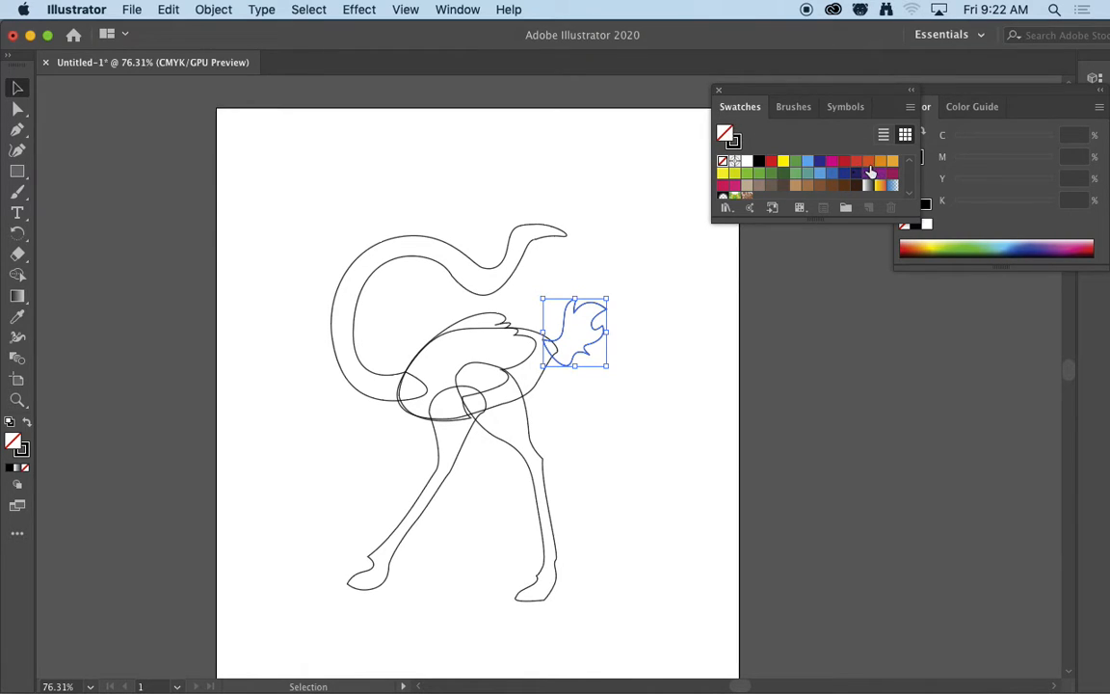
left_click(795, 185)
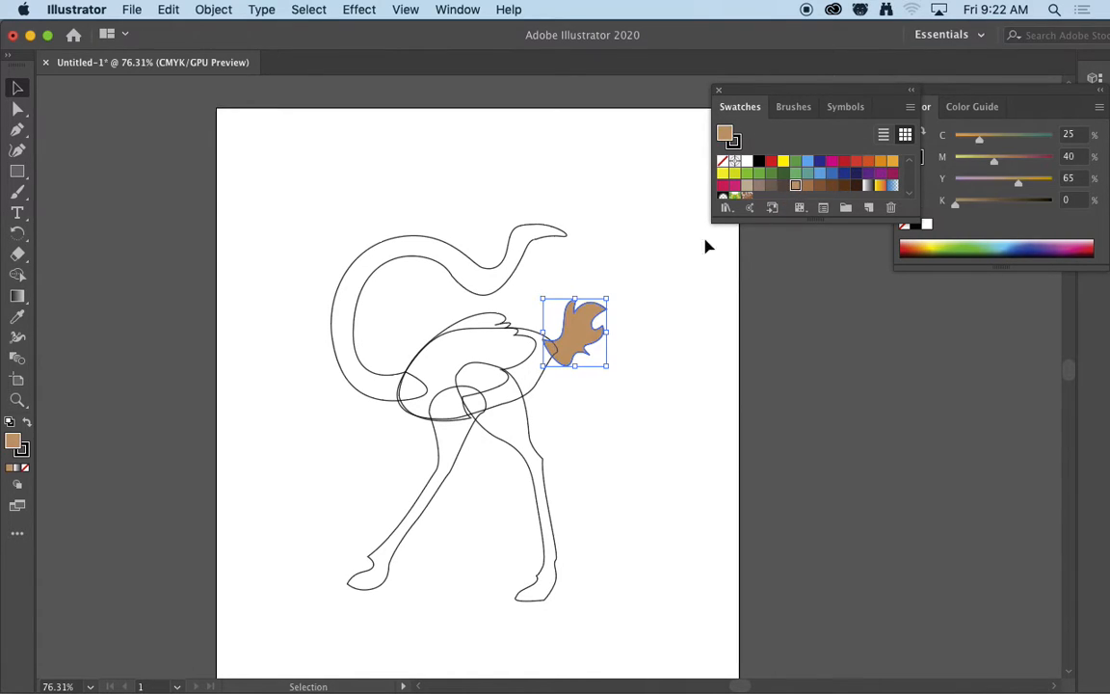
left_click(506, 287)
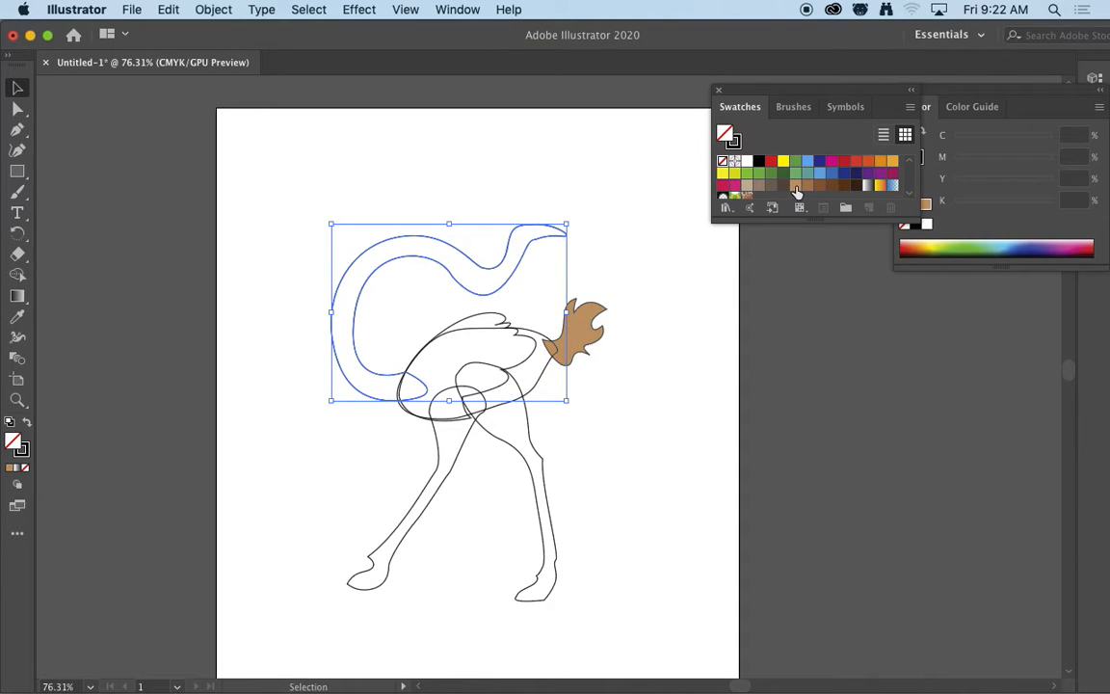
left_click(796, 190)
Fill the body with a dark brown swatch and the wing with the same light brown as the neck.
left_click(540, 379)
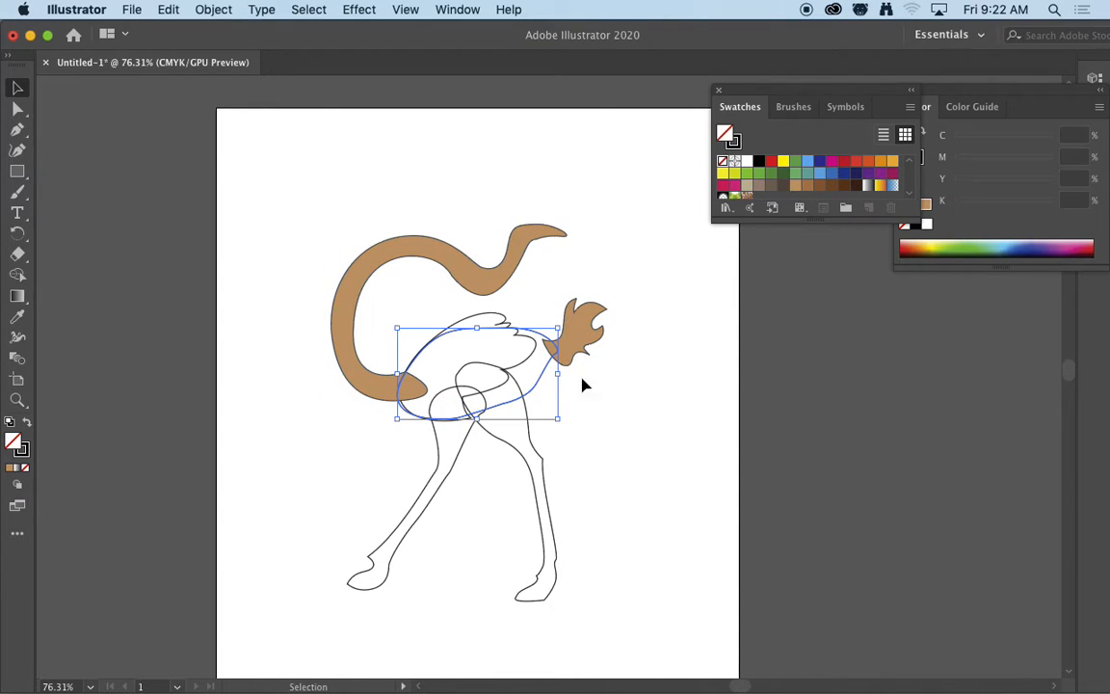
left_click(832, 187)
left_click(503, 322)
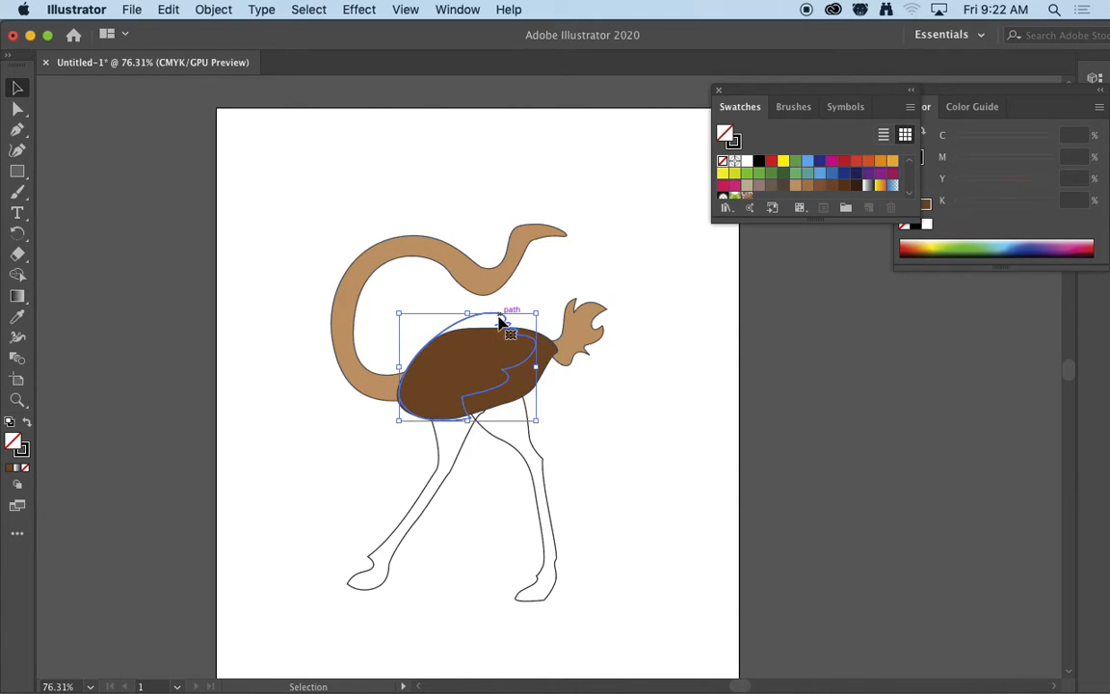
left_click(795, 187)
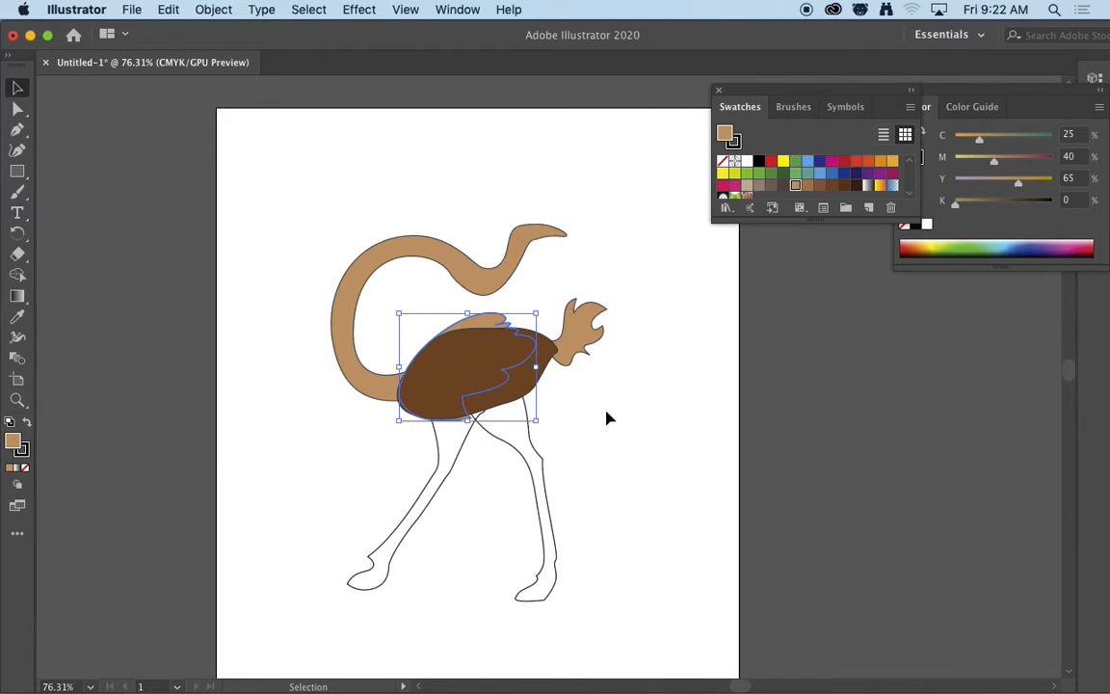
Bring the light brown wing to the front, above the dark brown body.
left_click(213, 8)
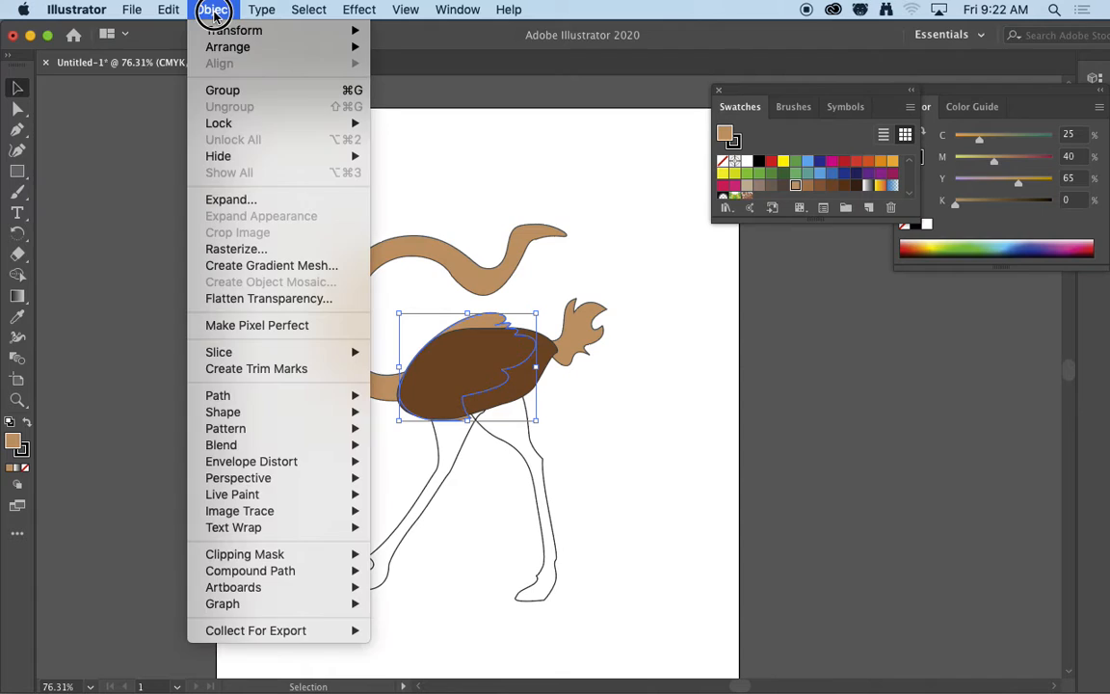
mouse_move(308, 47)
left_click(399, 43)
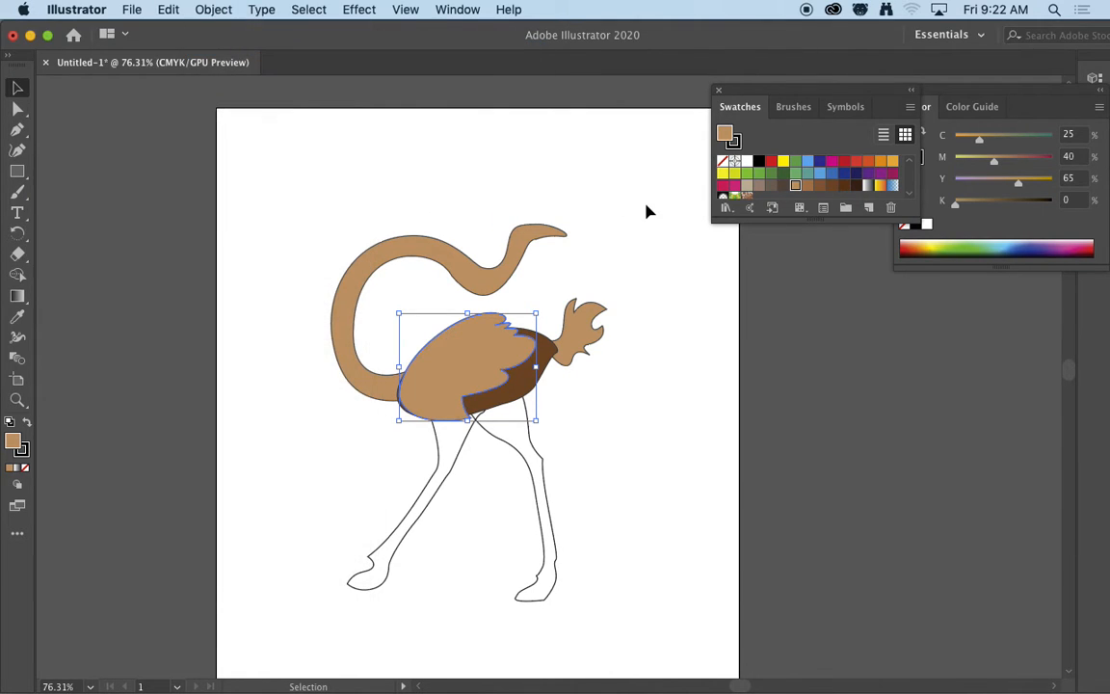
left_click(638, 256)
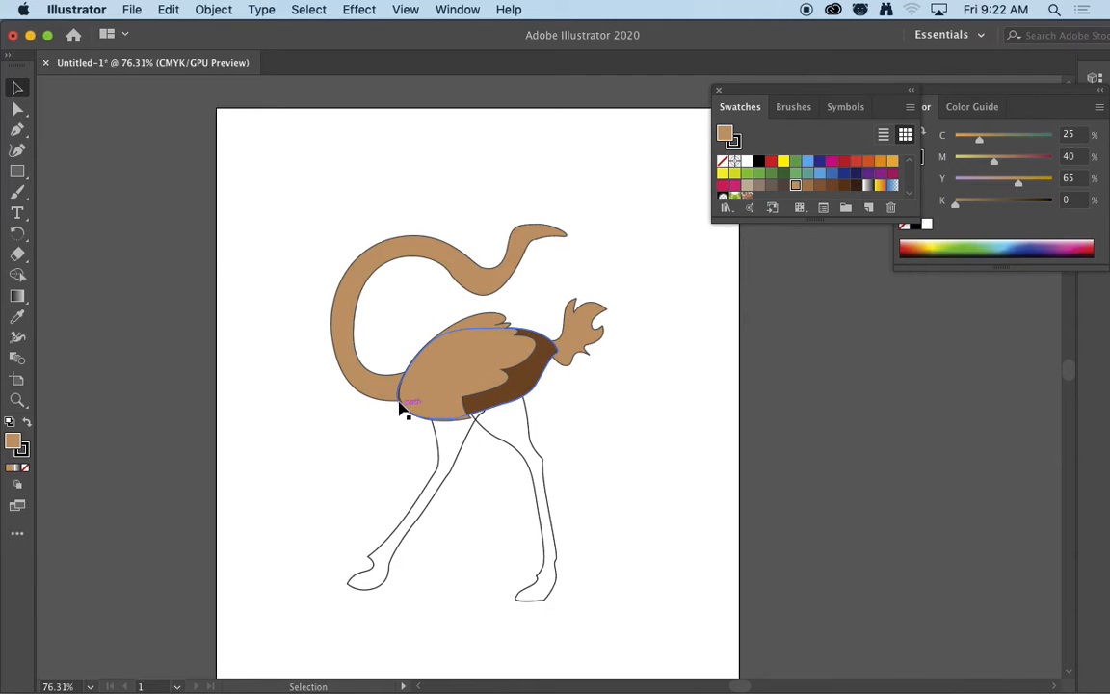
Enlarge the wing slightly, rotate it counterclockwise and nudge it to cover the body's front edge.
left_click(23, 401)
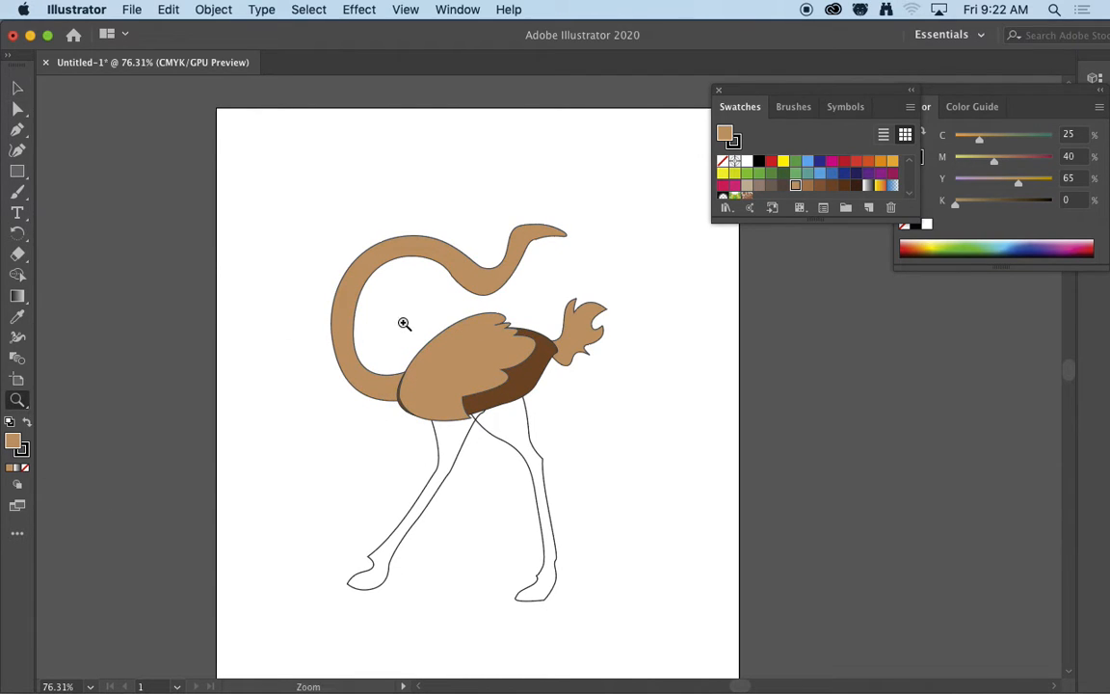
left_click_drag(404, 315, 484, 389)
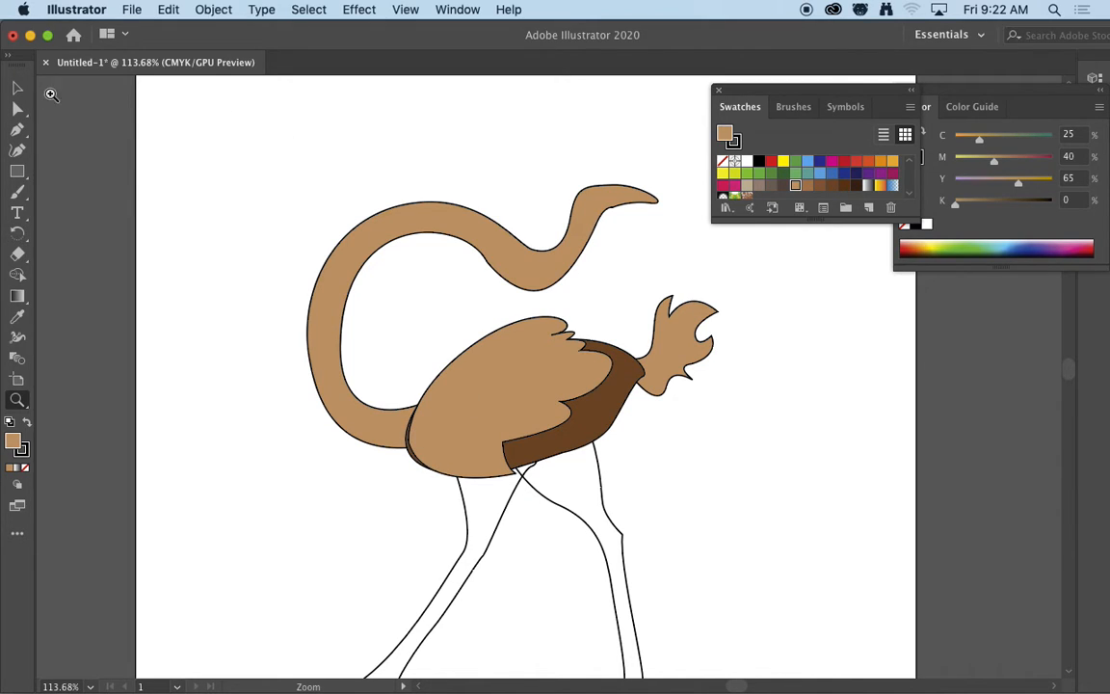
left_click(19, 89)
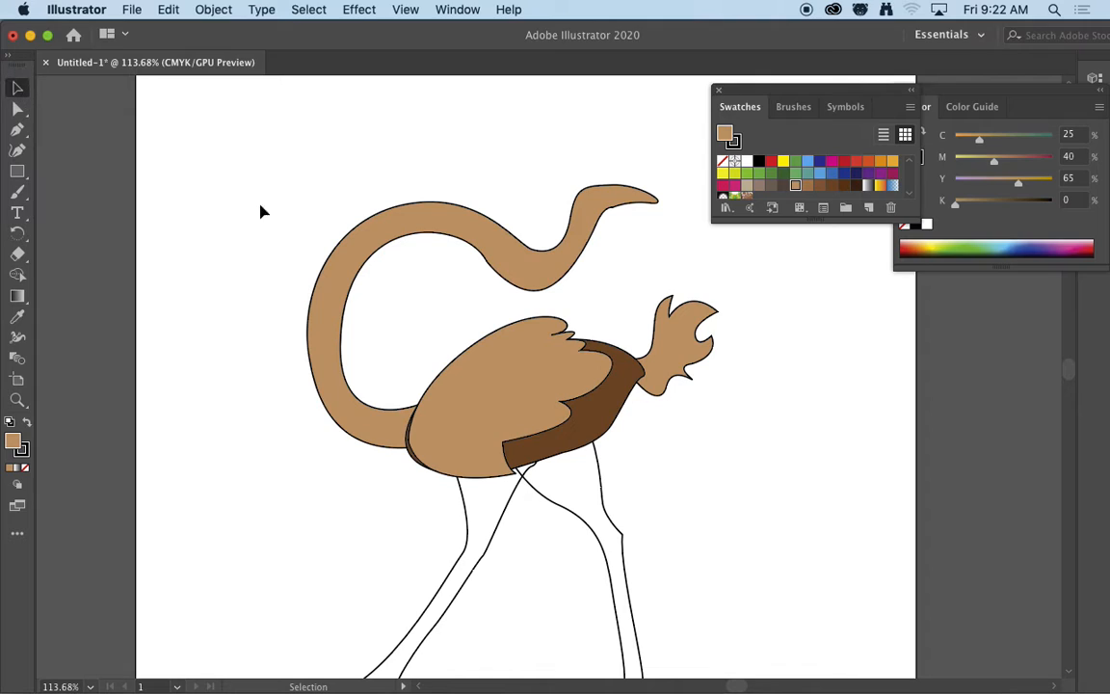
left_click(497, 387)
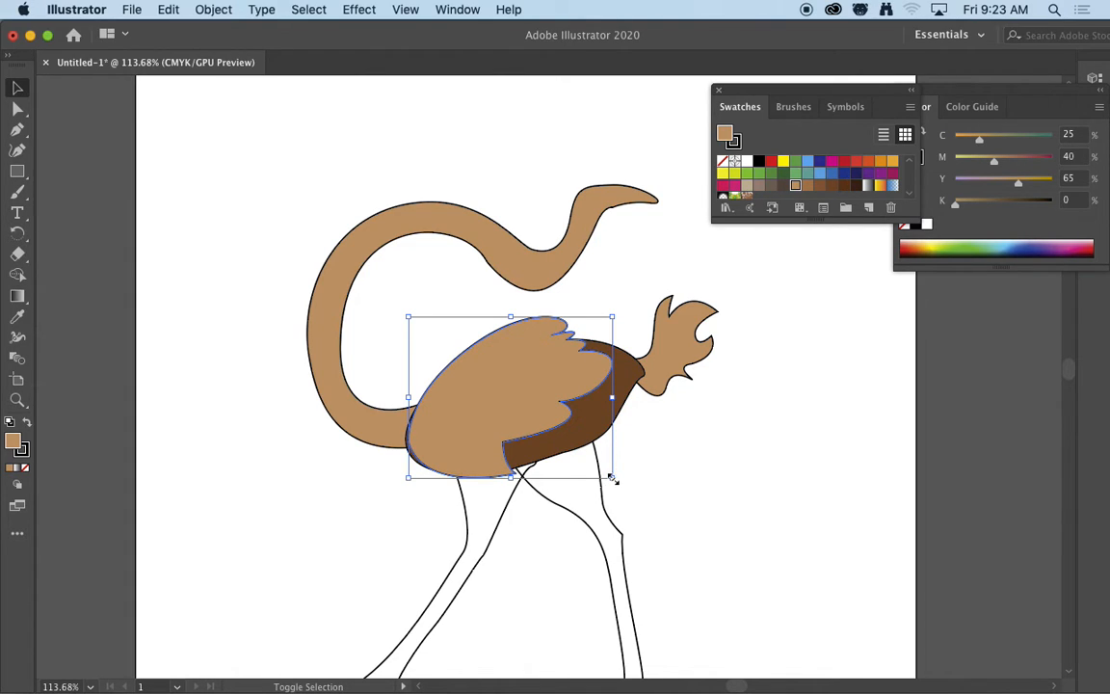
left_click_drag(612, 477, 619, 512)
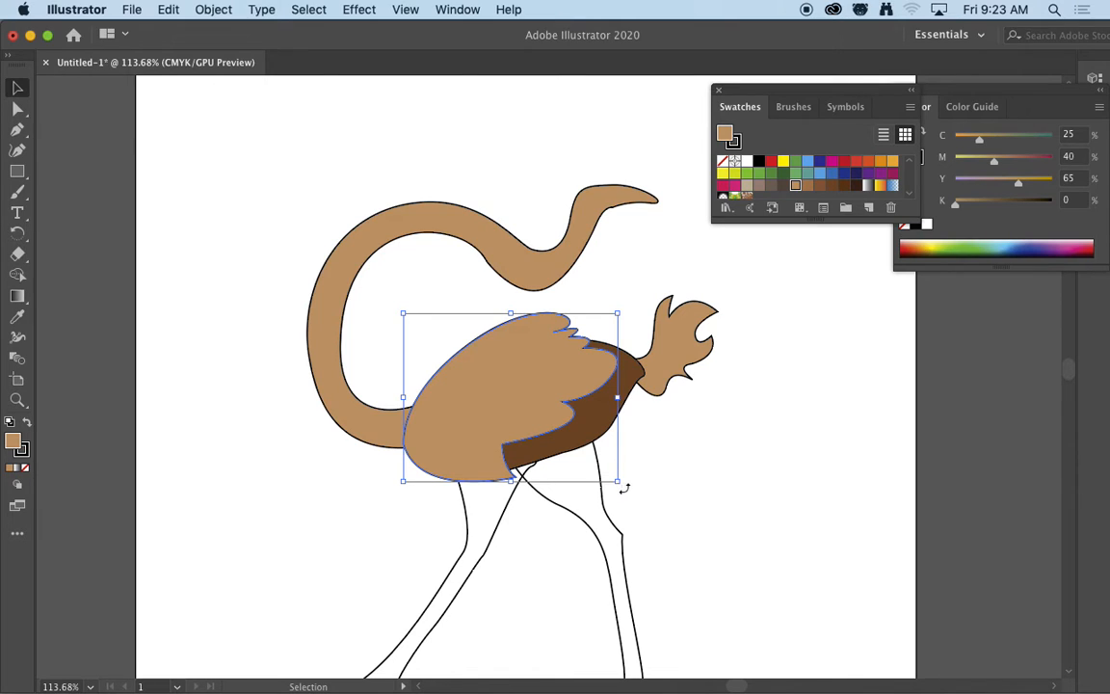
left_click_drag(623, 310, 609, 298)
left_click_drag(515, 396, 508, 389)
left_click(626, 287)
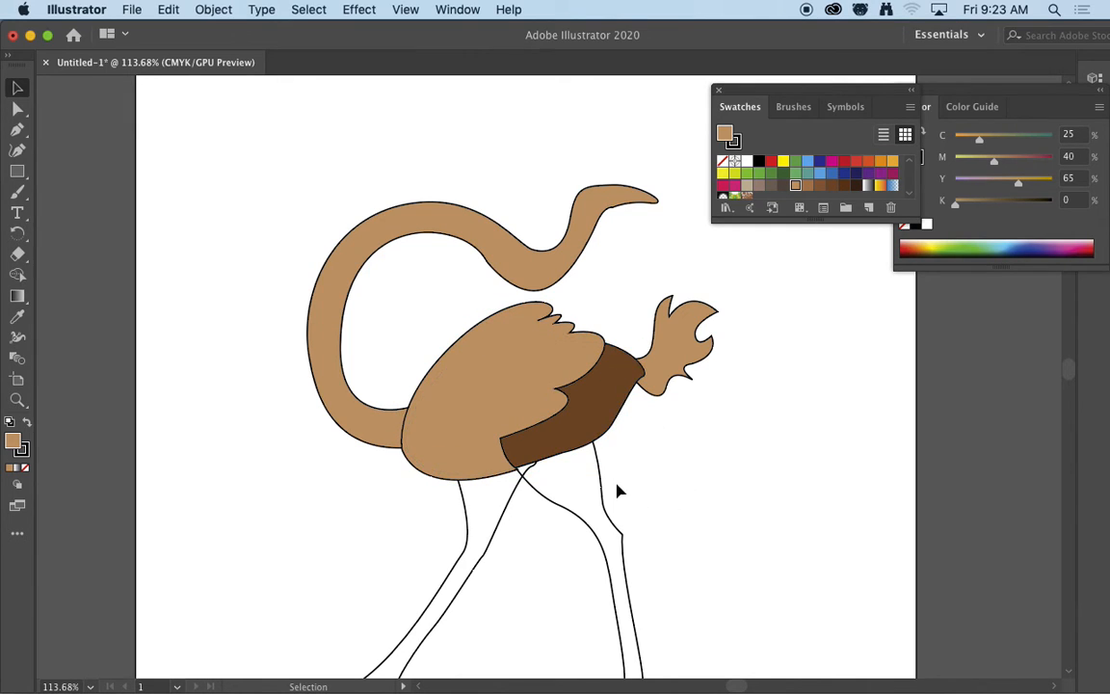
Reshape the lower bend of the neck by adjusting its anchor point and direction handle with the Direct Selection tool.
left_click(19, 111)
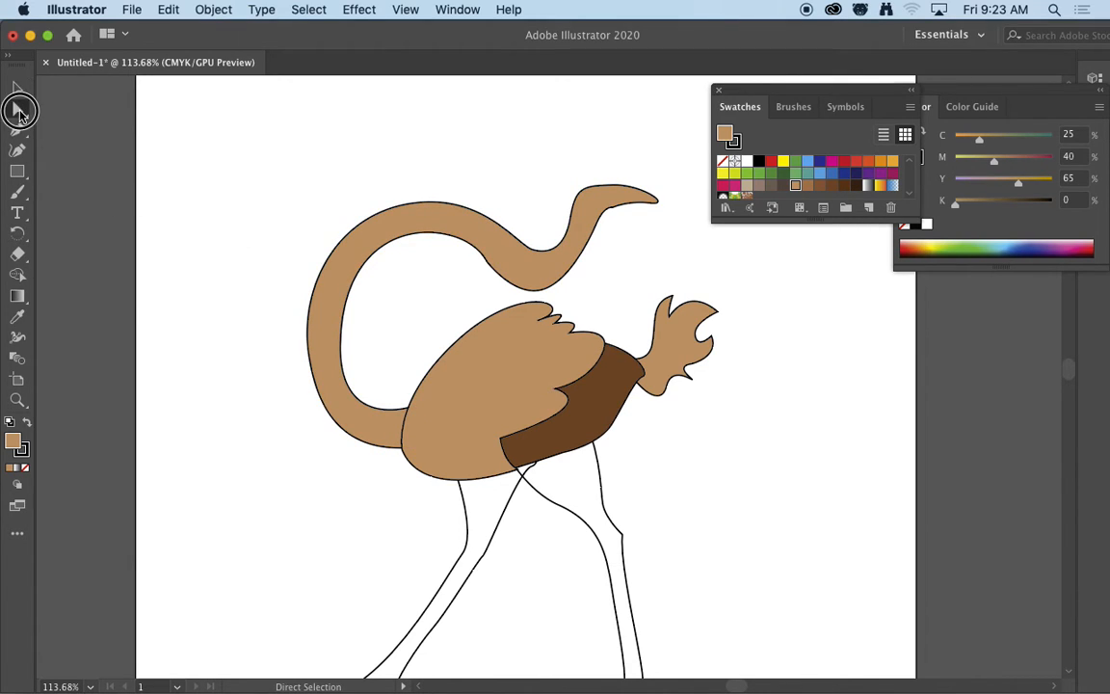
left_click(541, 287)
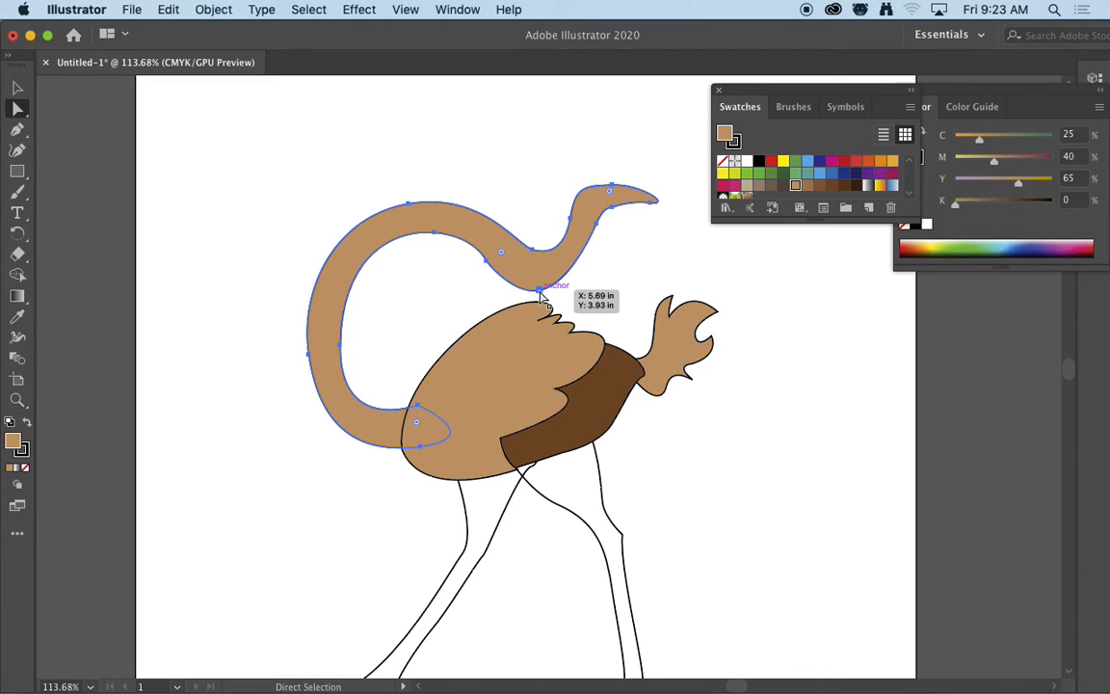
left_click_drag(538, 290, 576, 291)
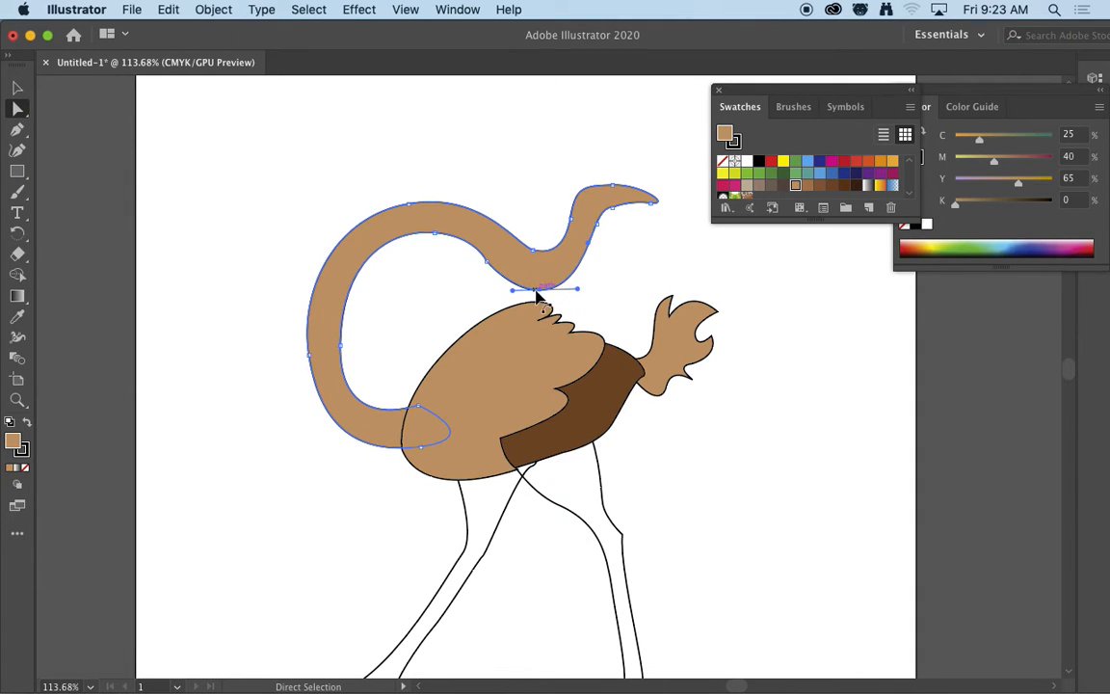
left_click(542, 293)
left_click_drag(542, 293, 480, 256)
left_click(607, 281)
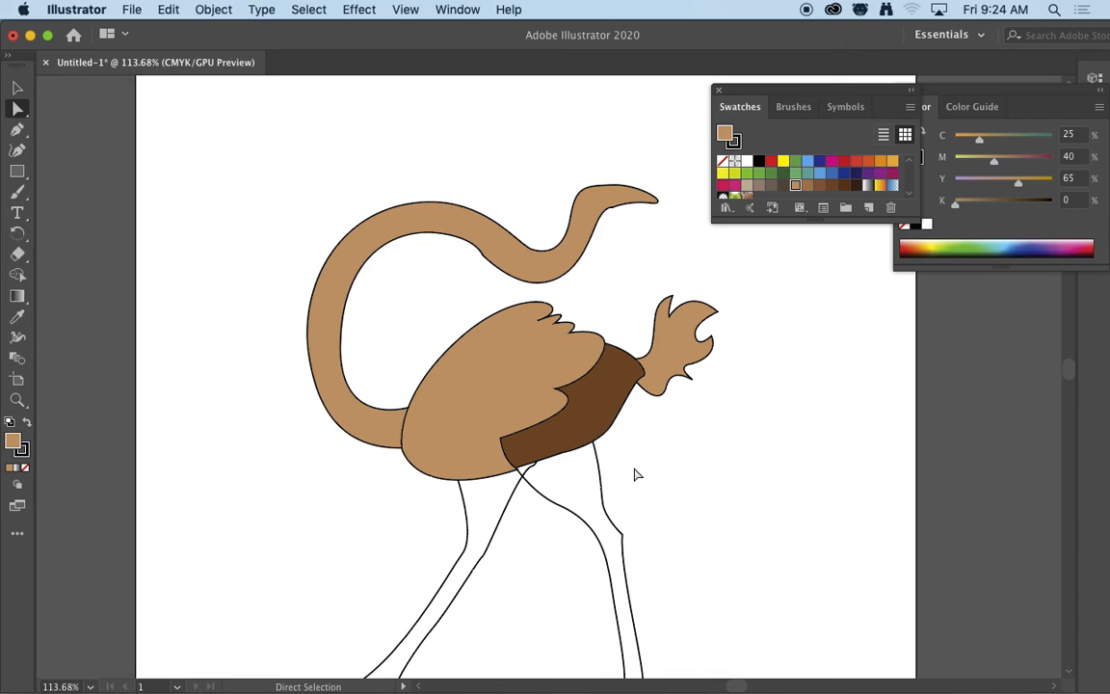
Bring the leg below the tail in front of the body shapes and fill it with white.
scroll(650, 468, "down", 3)
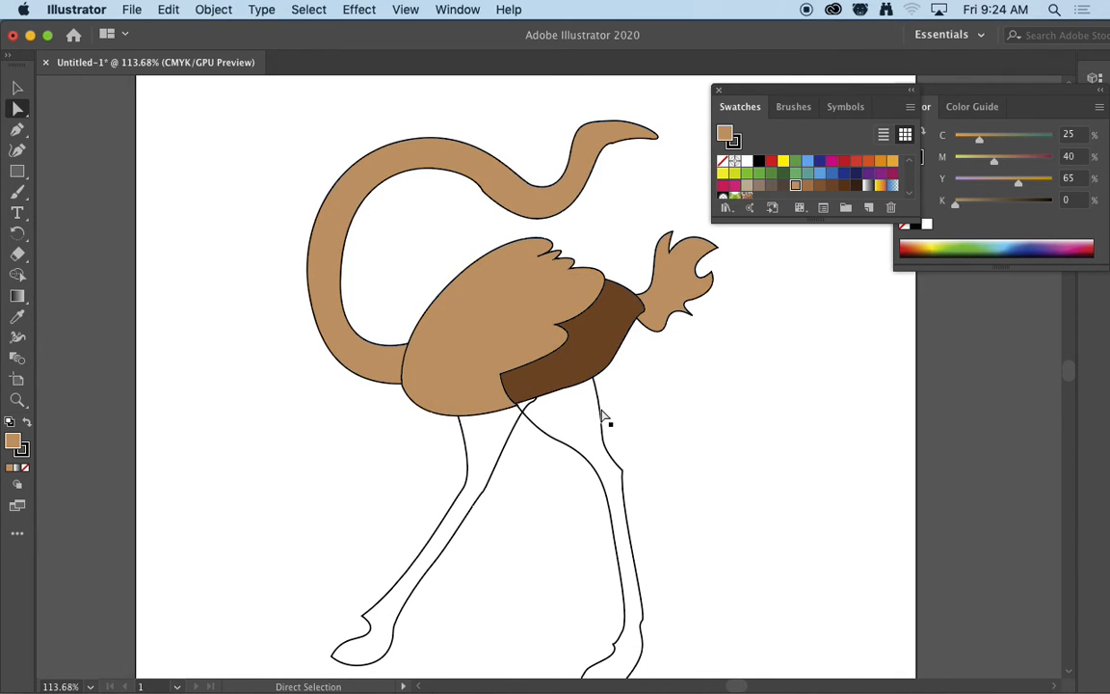
left_click(599, 410)
left_click(18, 88)
left_click(211, 159)
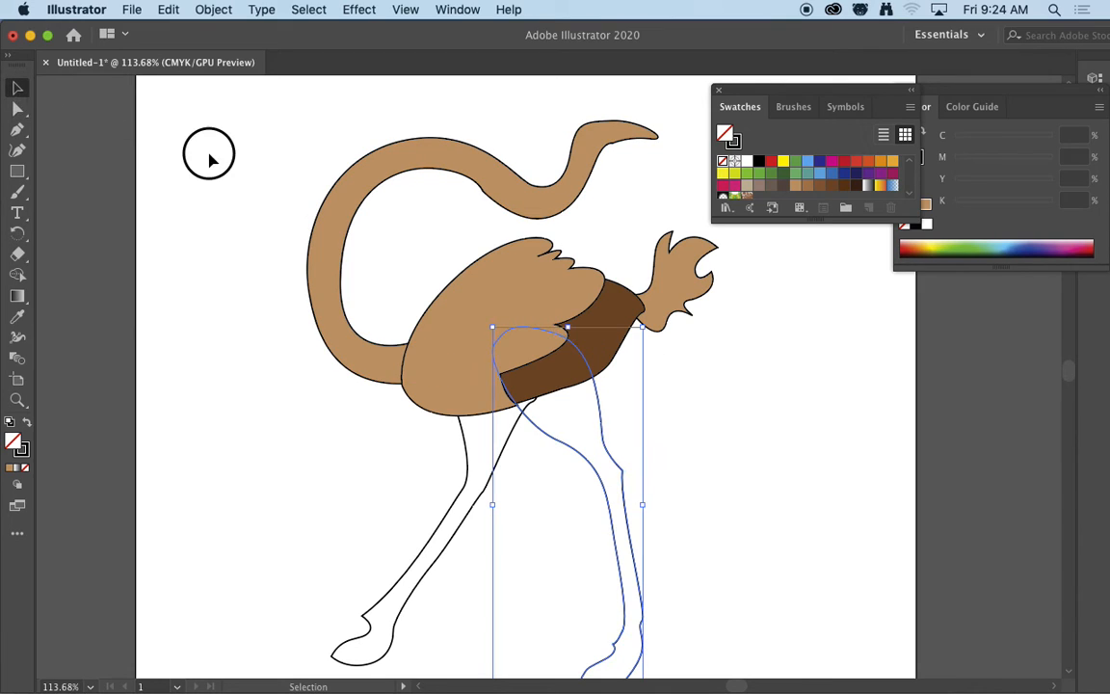
left_click(603, 434)
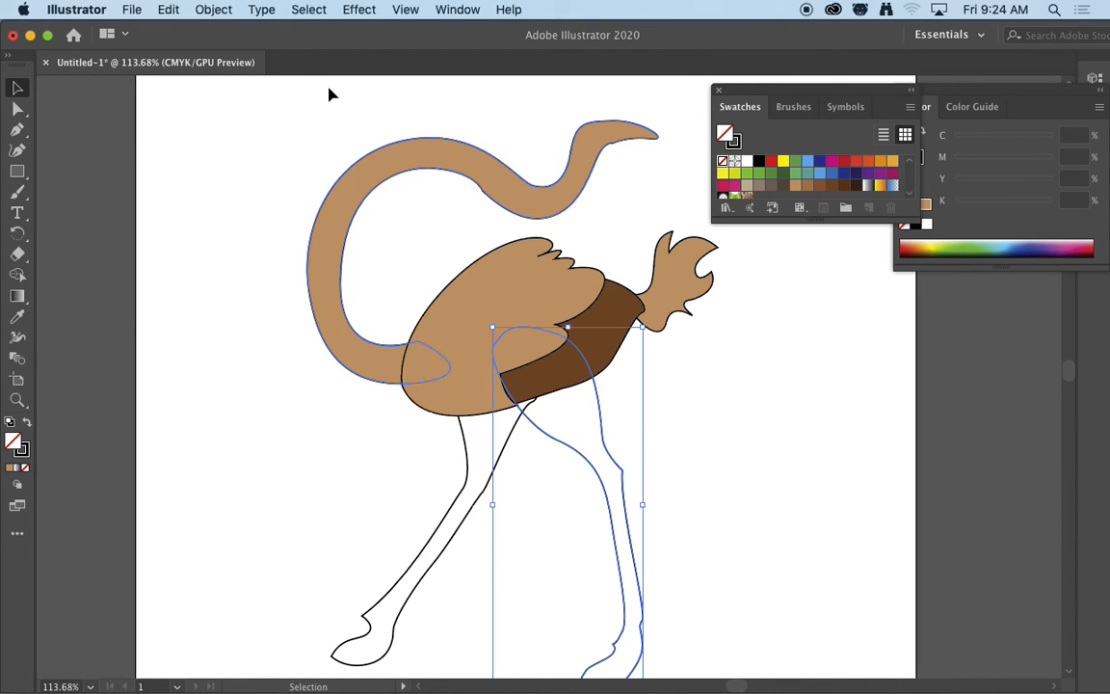
left_click(213, 11)
mouse_move(226, 46)
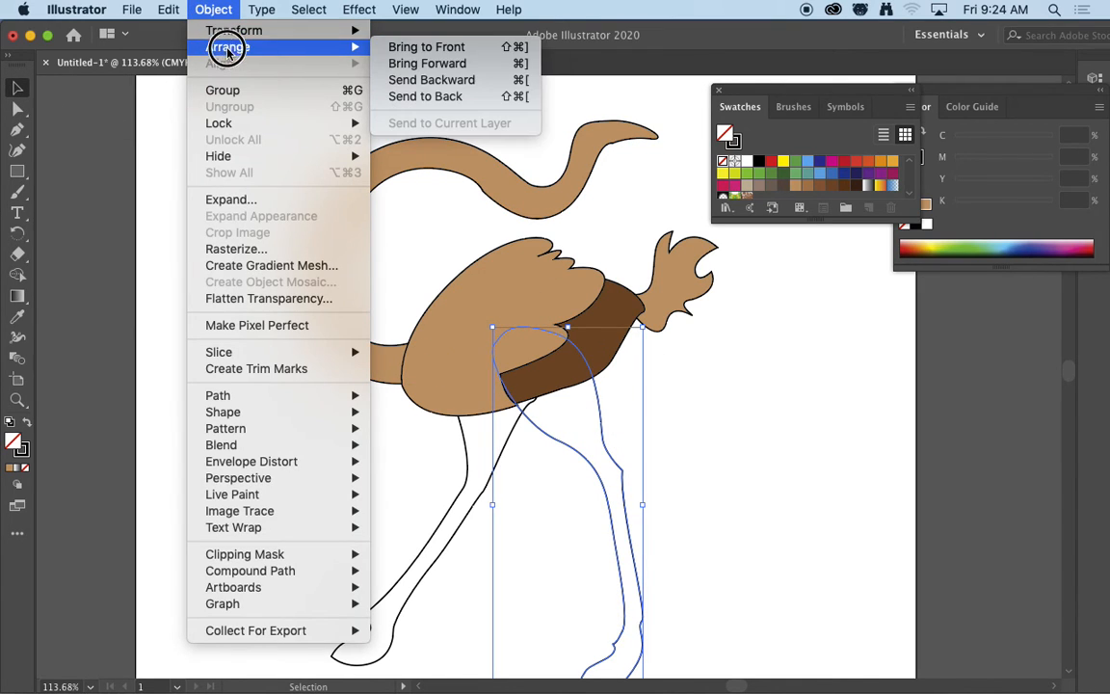
left_click(407, 61)
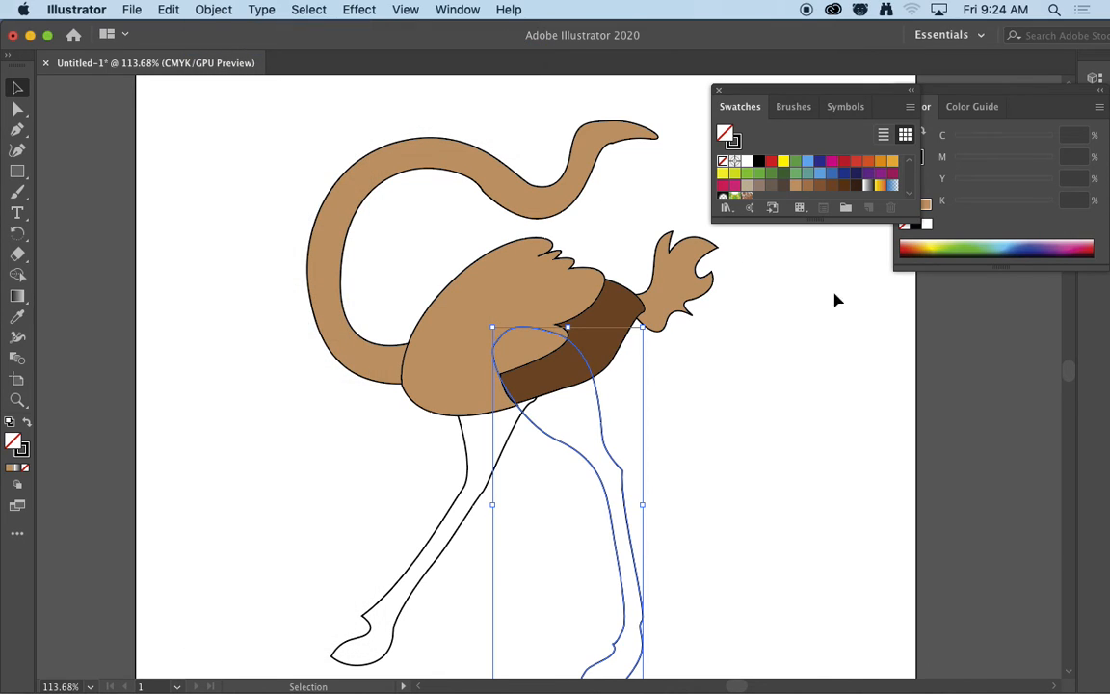
left_click(747, 161)
left_click(766, 433)
Bring the wing to the front again so it overlaps the top of the white leg.
left_click(517, 299)
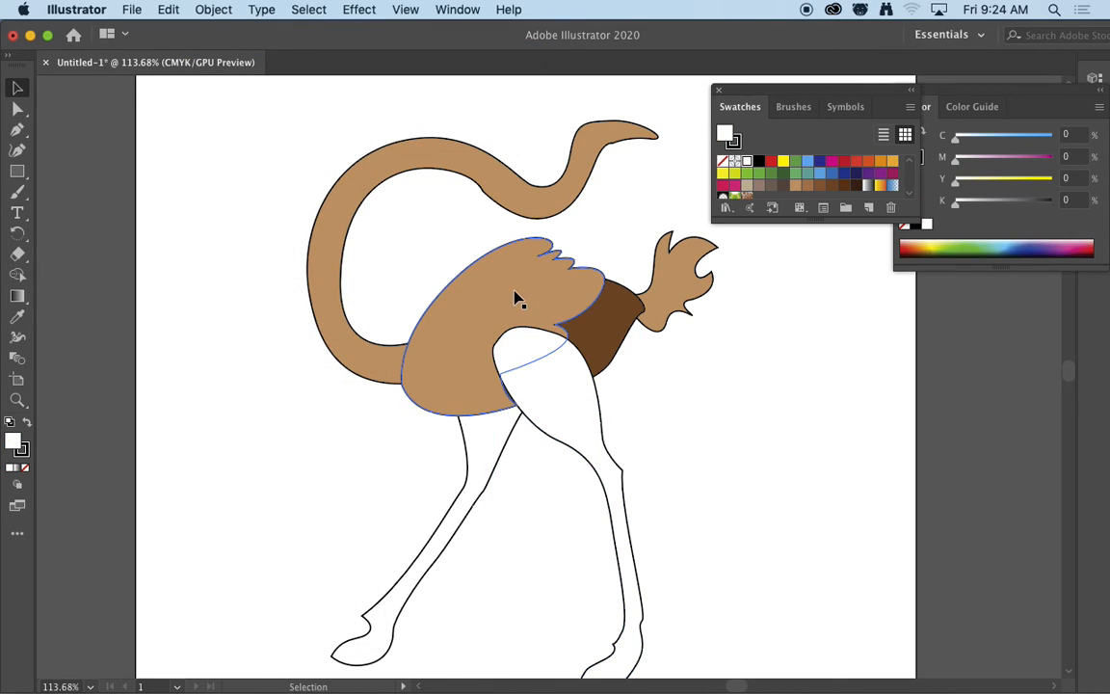
left_click(213, 9)
left_click(342, 48)
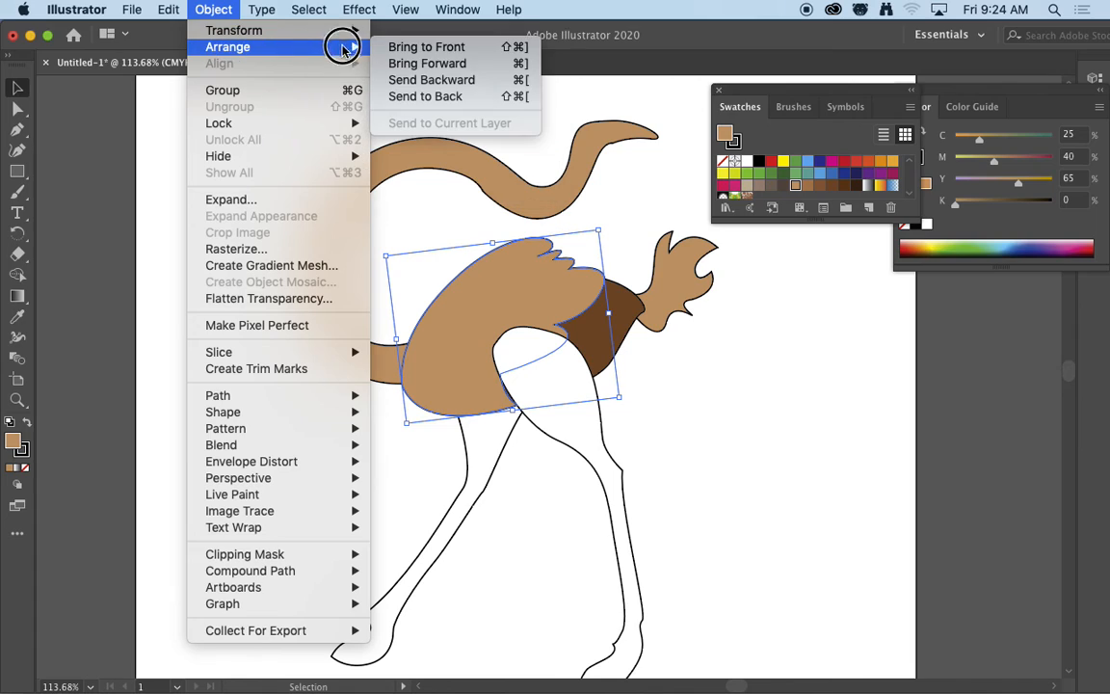
left_click(426, 47)
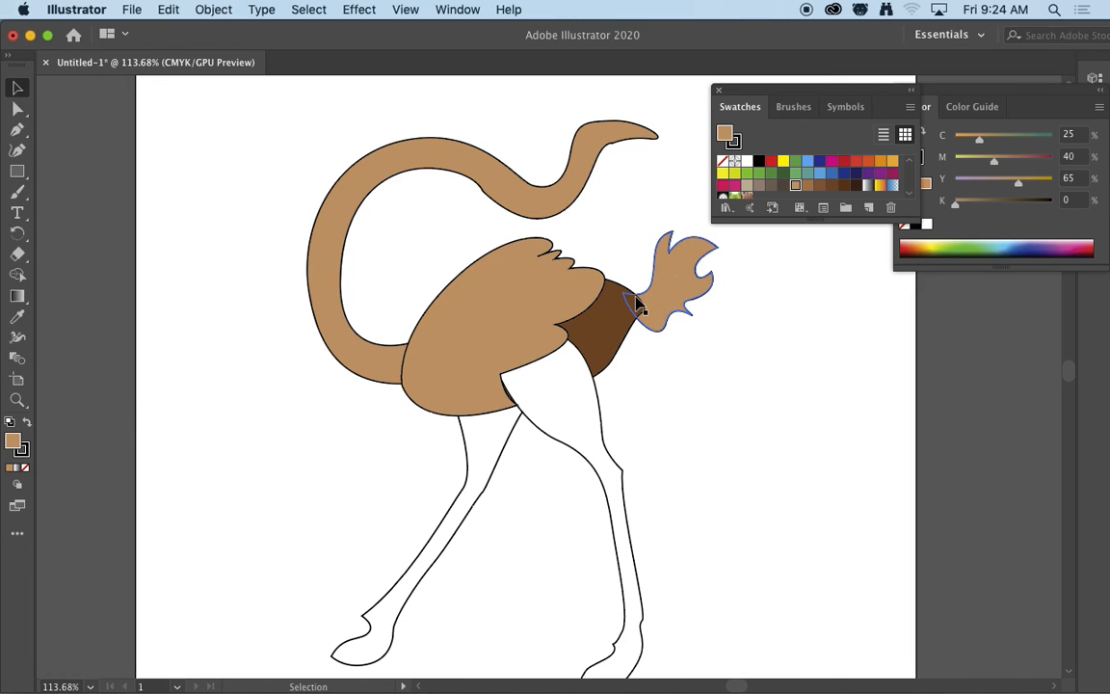
Remove the black stroke from the neck, wing, body and tail together.
left_click(535, 207)
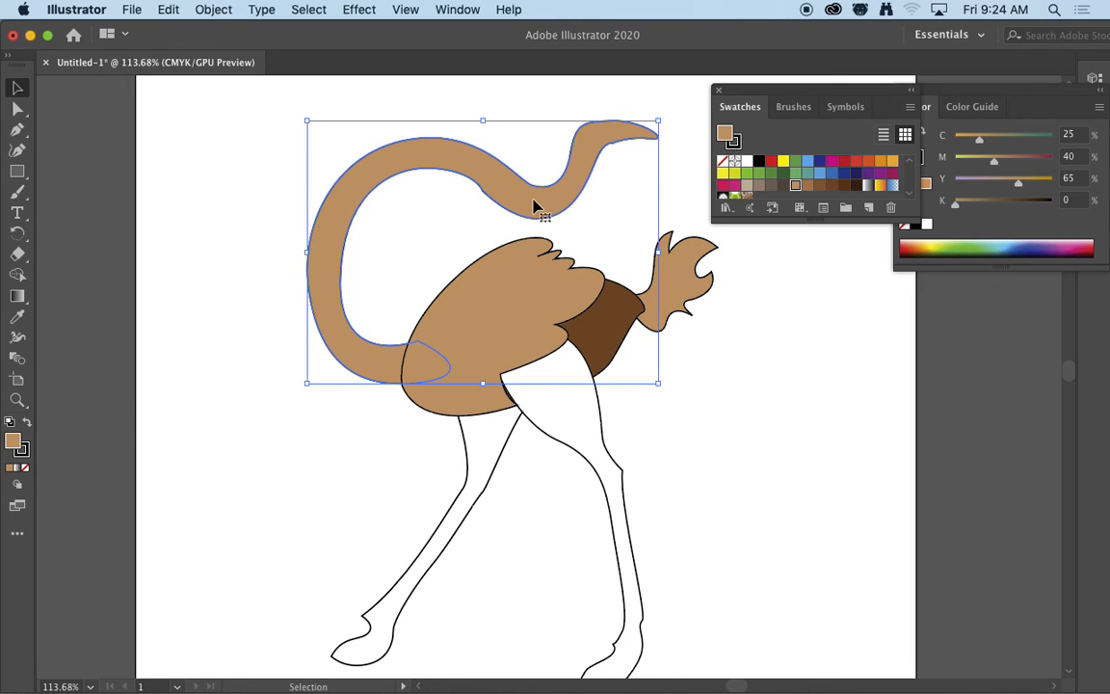
left_click(598, 311, "shift")
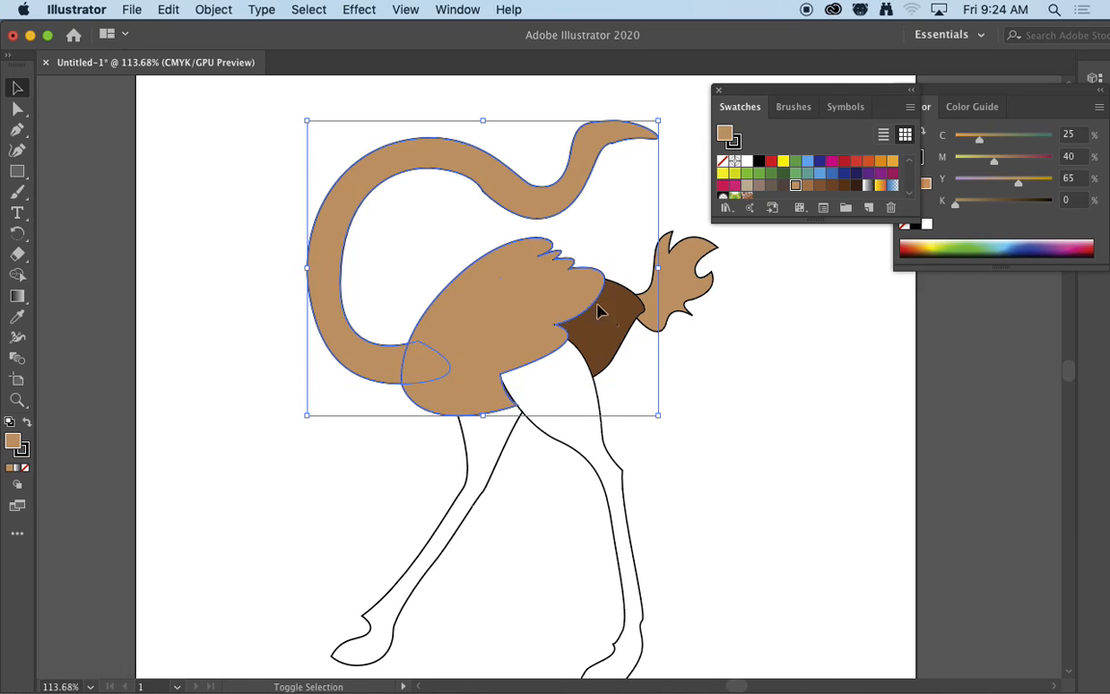
left_click(686, 287, "shift")
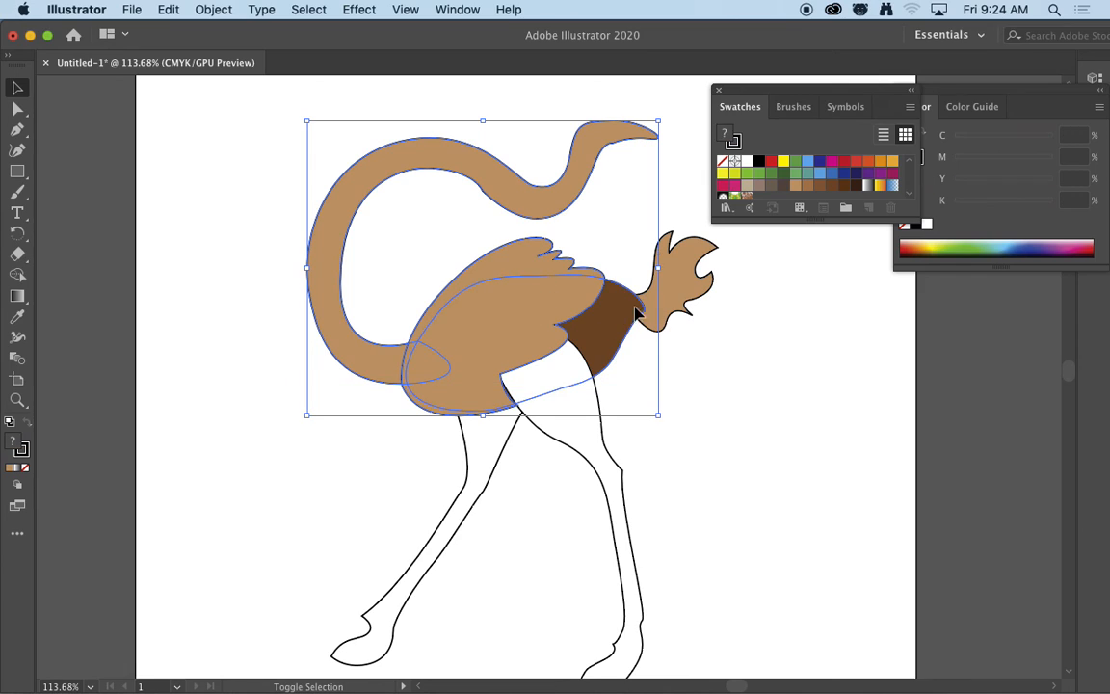
left_click(21, 450)
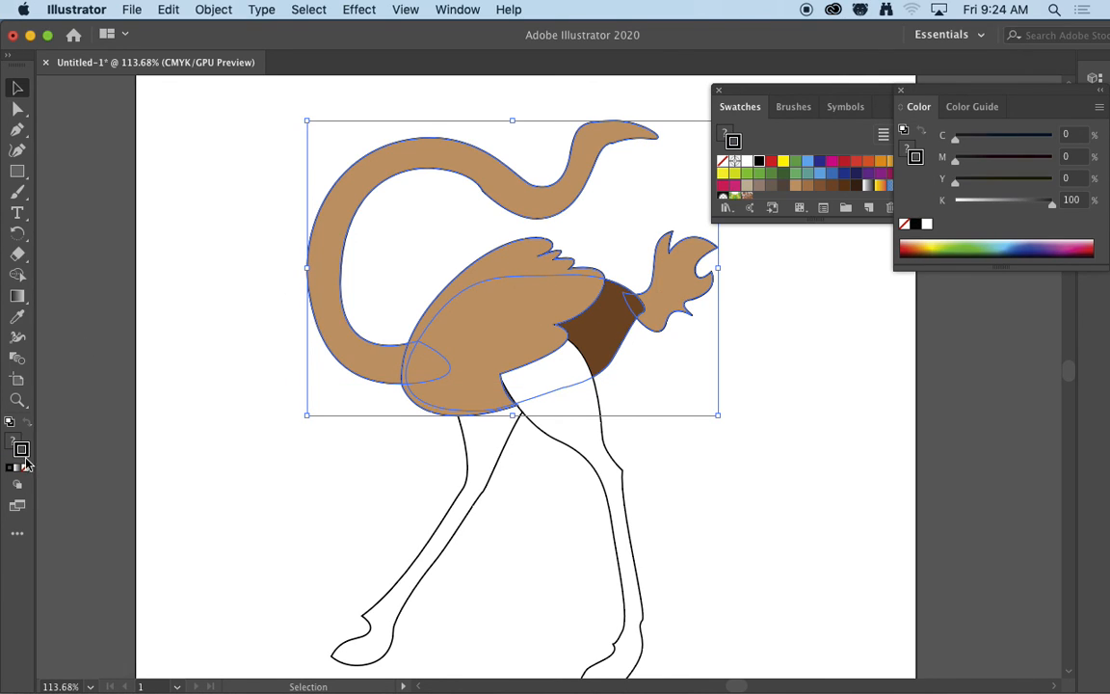
left_click(27, 472)
left_click(208, 503)
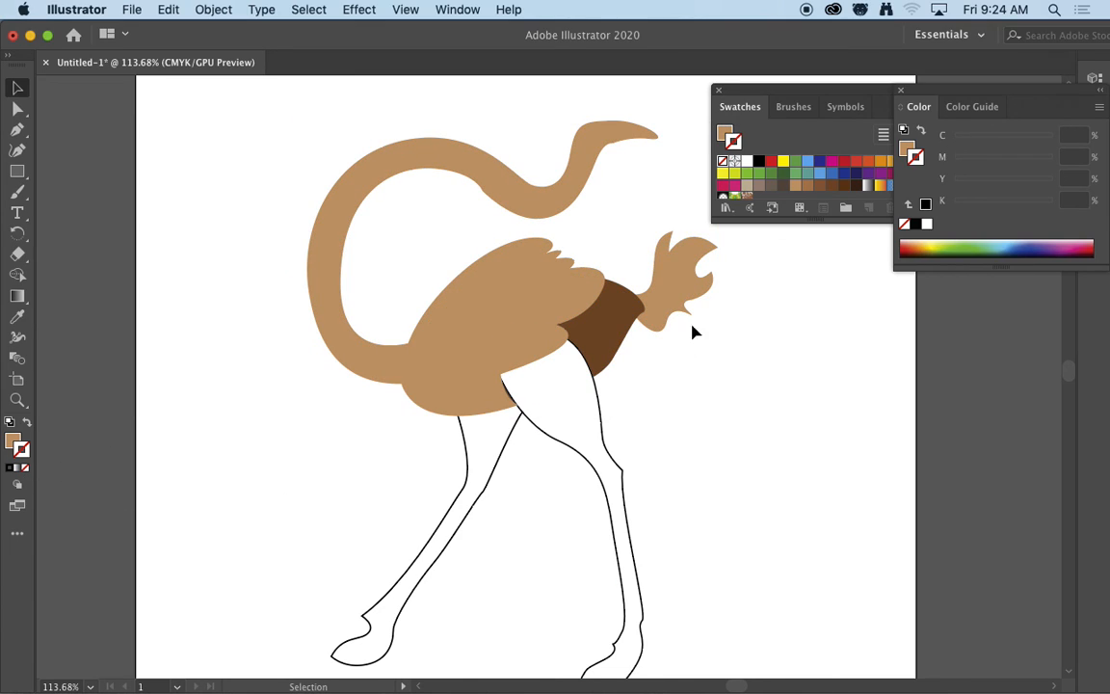